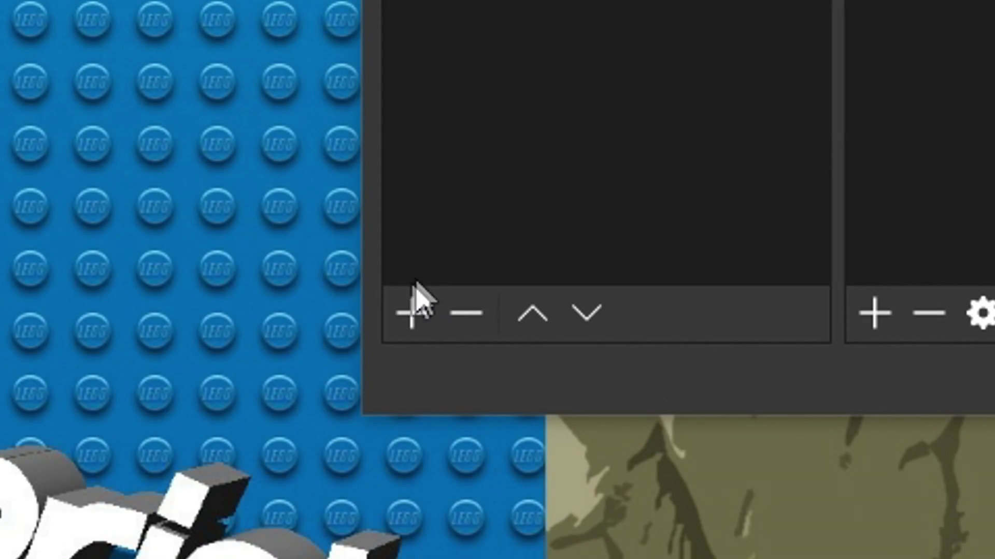
# Step: Use the + under the Scenes panel to bring up the Add Scene dialog
pyautogui.click(403, 319)
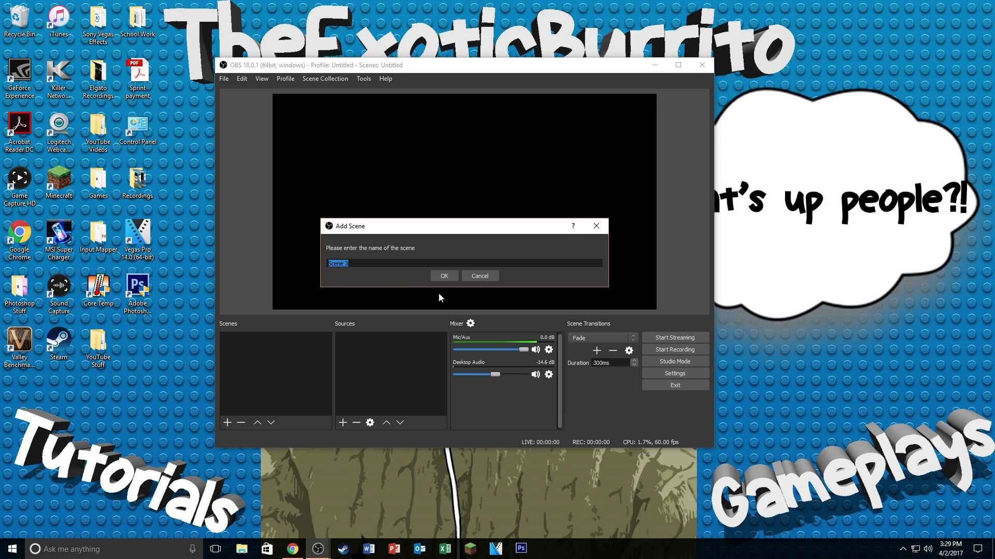
# Step: Accept the default name 'Scene 3' to create the scene
pyautogui.click(444, 278)
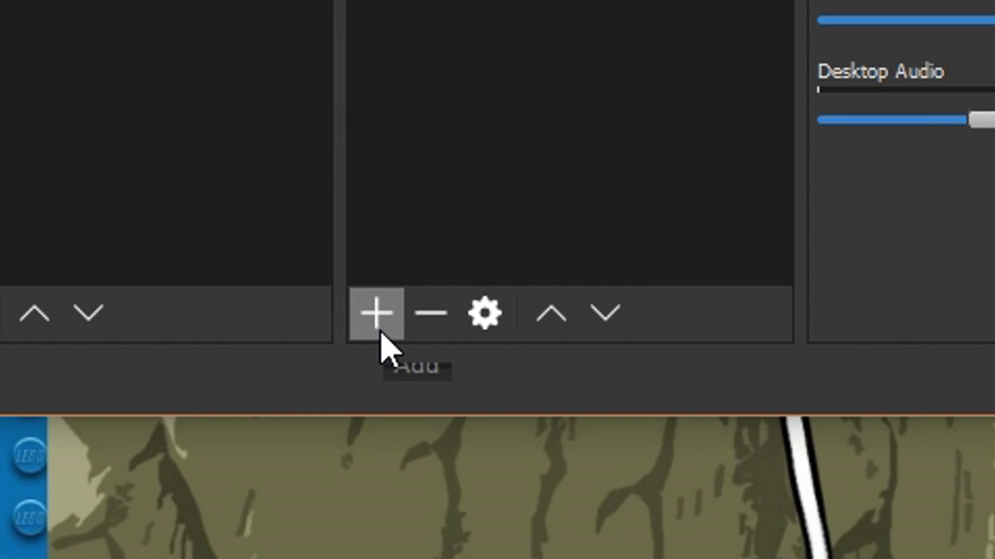
# Step: Add a Game Capture source to Scene 3, keeping its default capture-any-fullscreen settings
pyautogui.click(381, 334)
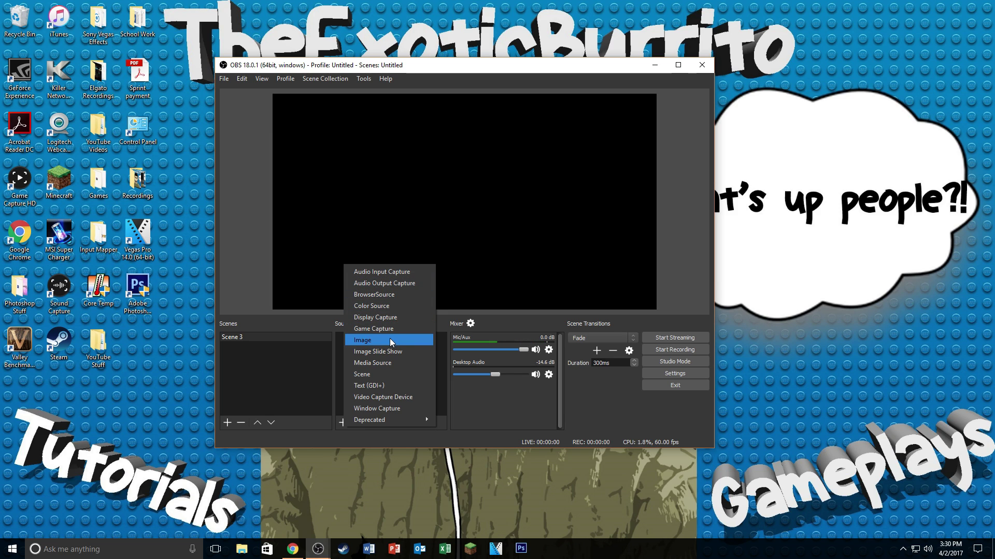
pyautogui.click(387, 330)
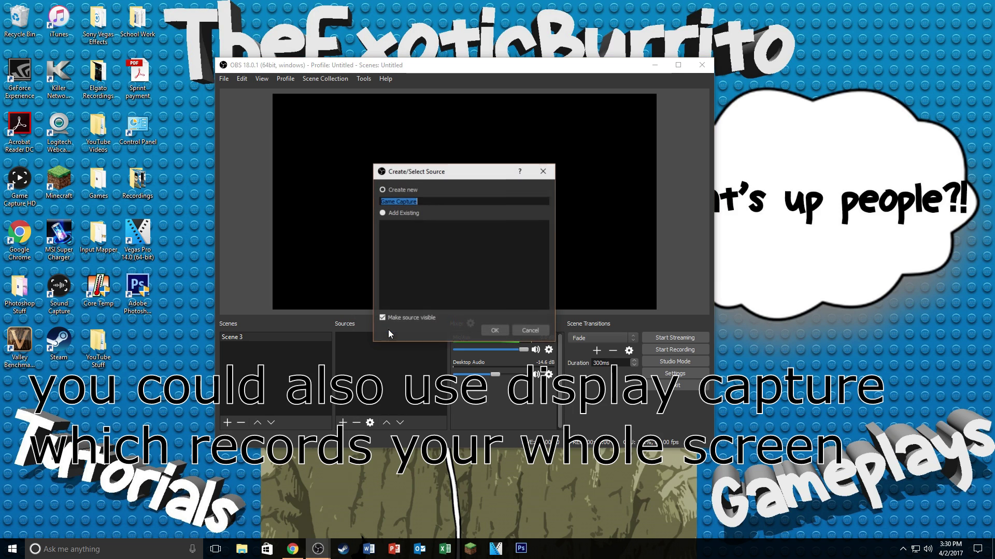
pyautogui.click(493, 330)
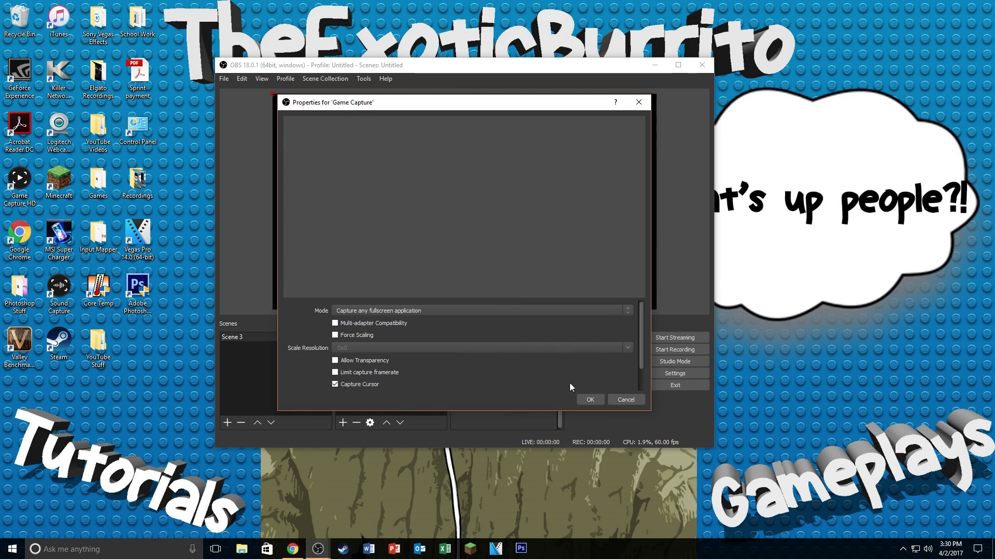
pyautogui.click(591, 400)
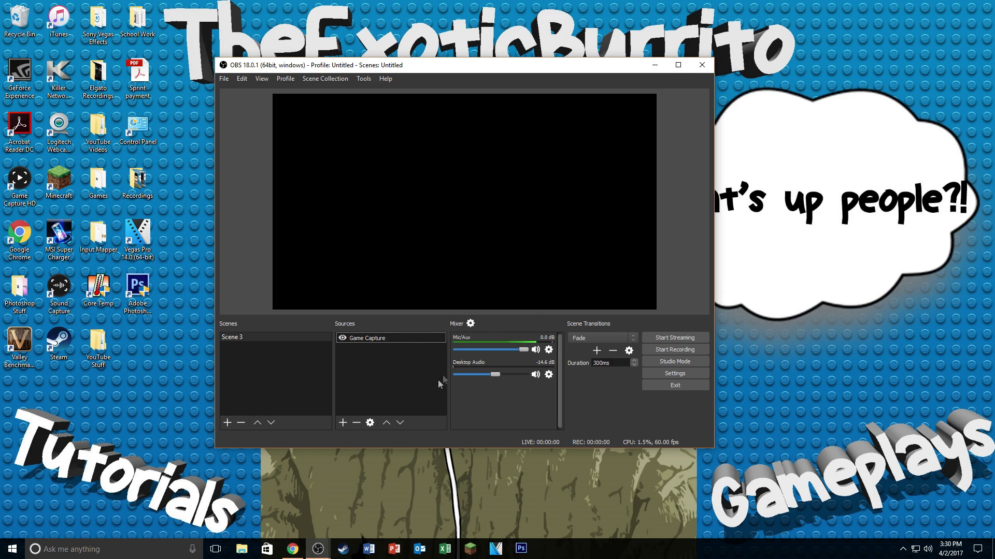
# Step: Dismiss the Sources add menu without adding anything, then bring the OBS window into focus
pyautogui.click(342, 422)
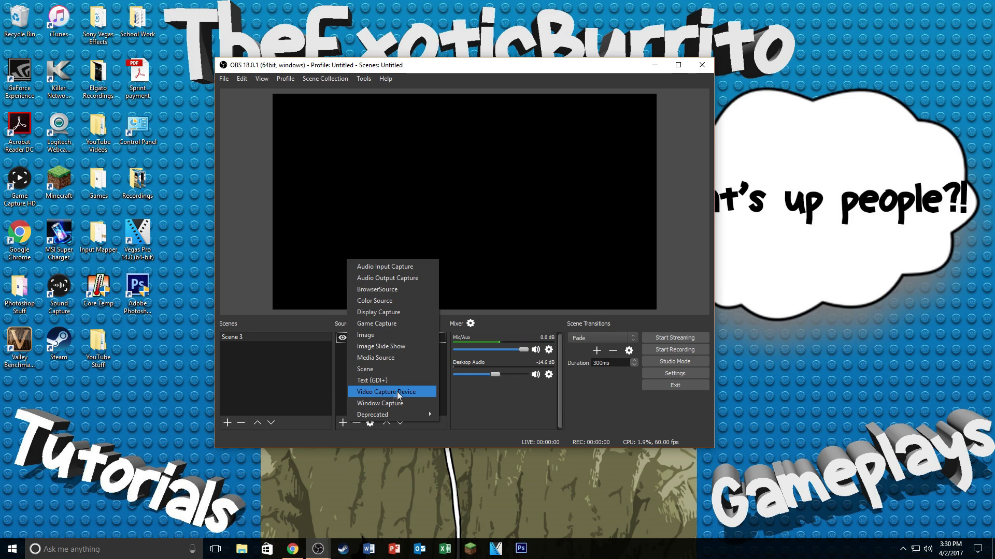
pyautogui.click(338, 392)
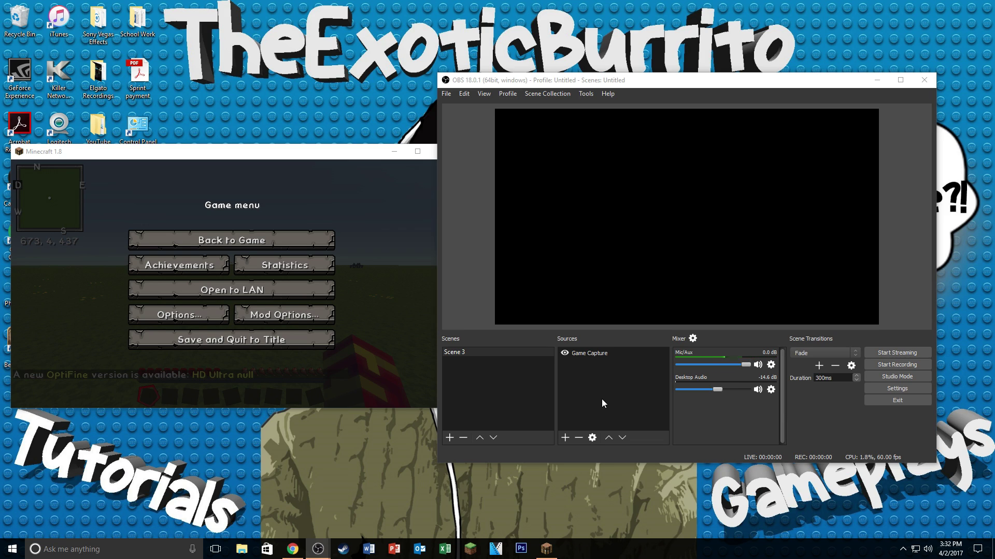
pyautogui.click(728, 280)
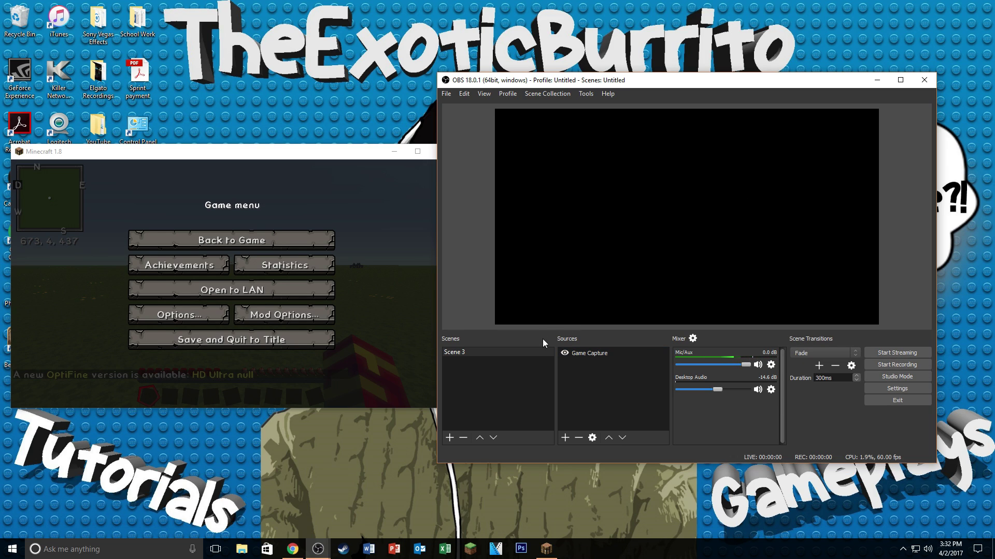
# Step: Set Game Capture mode to Capture specific window, targeting [javaw.exe]: Minecraft 1.8
pyautogui.rightClick(576, 353)
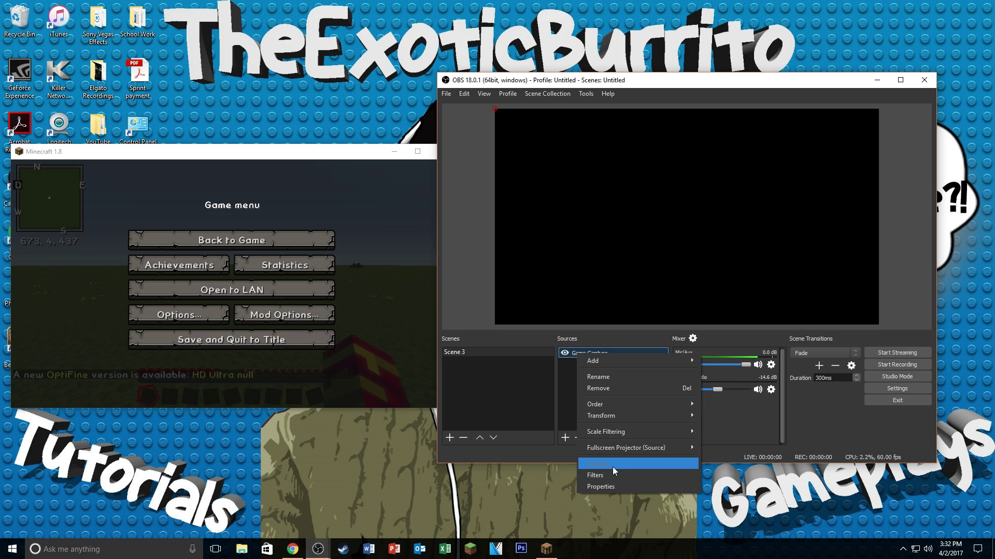
pyautogui.click(612, 486)
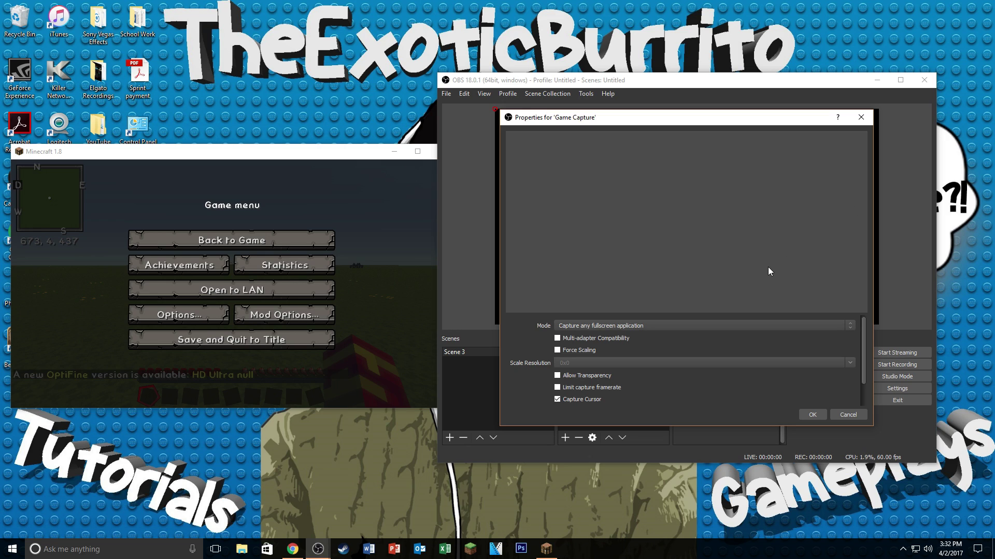
pyautogui.click(599, 327)
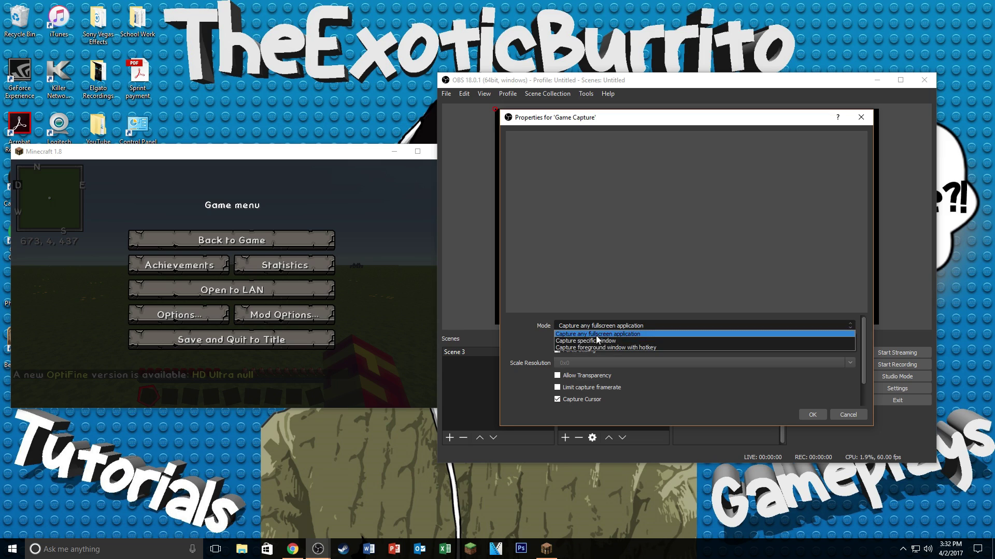
pyautogui.click(571, 334)
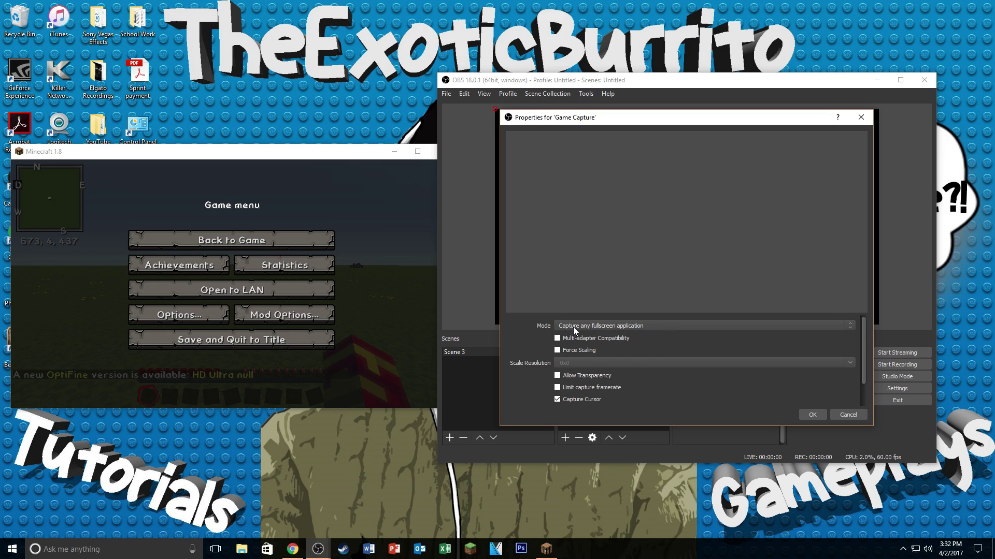
pyautogui.click(573, 328)
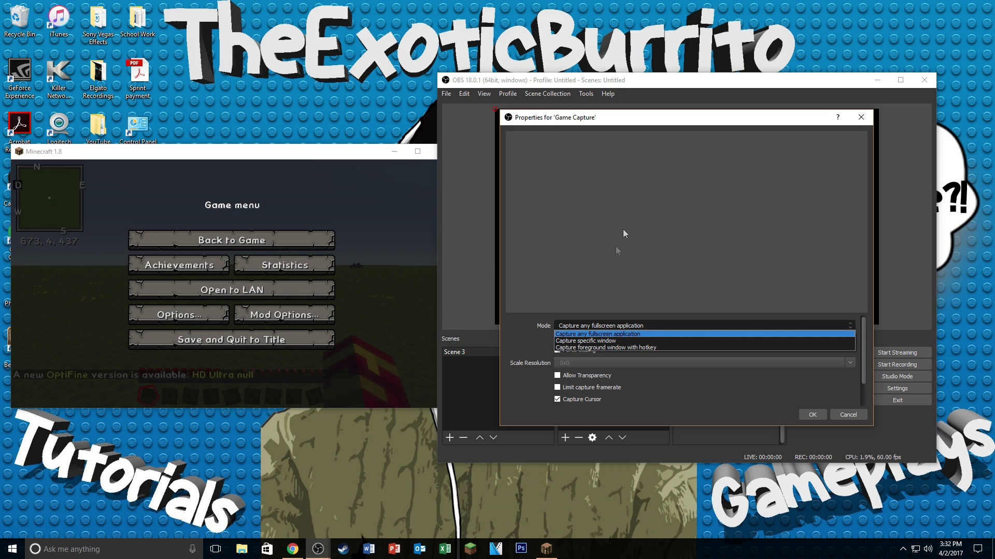
pyautogui.click(587, 340)
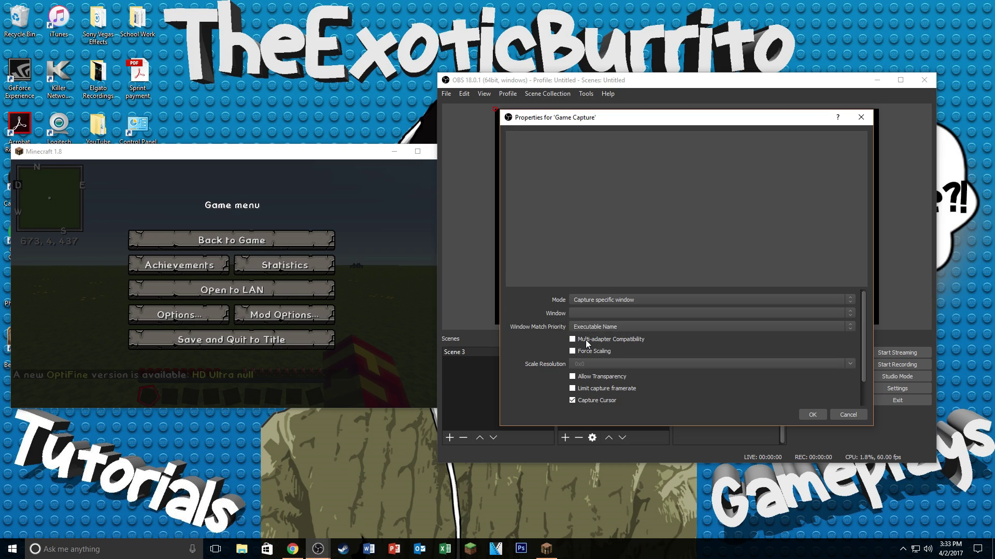
pyautogui.click(850, 314)
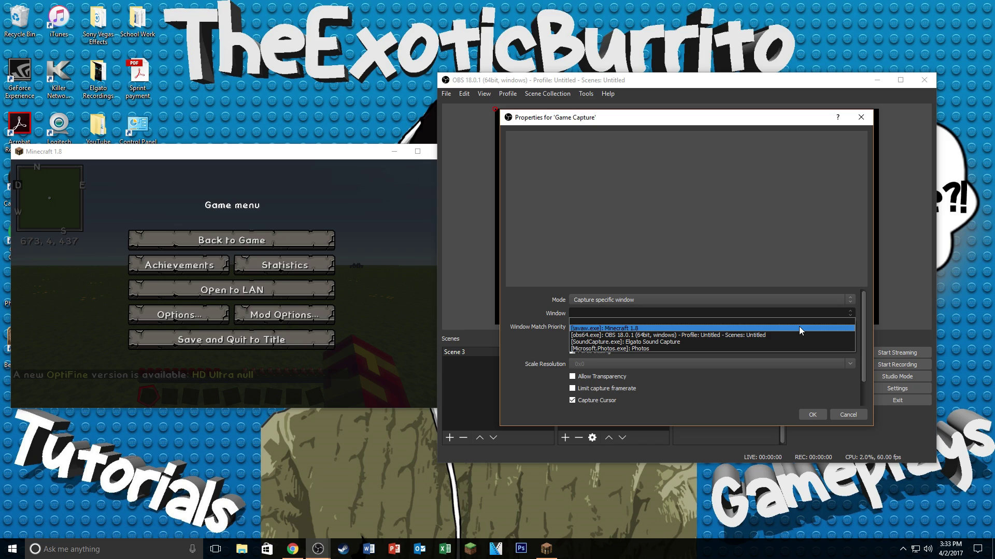
pyautogui.click(800, 328)
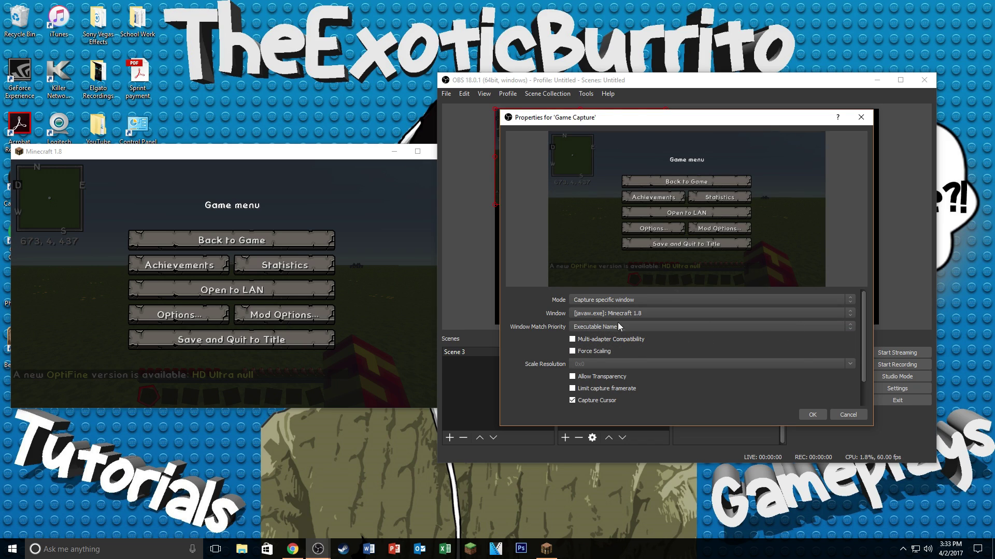
pyautogui.click(811, 415)
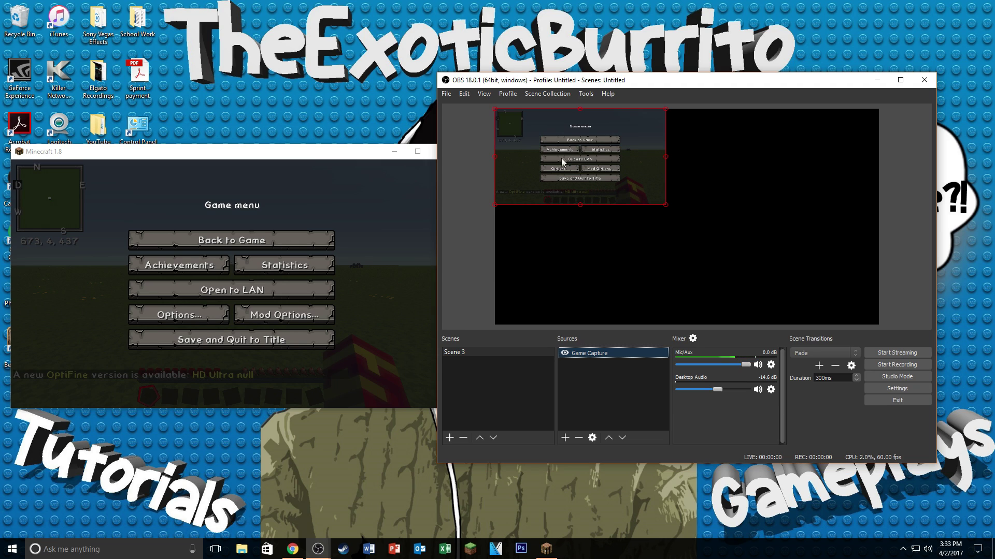
# Step: Apply Transform > Fit to screen to the Game Capture in the preview
pyautogui.rightClick(593, 159)
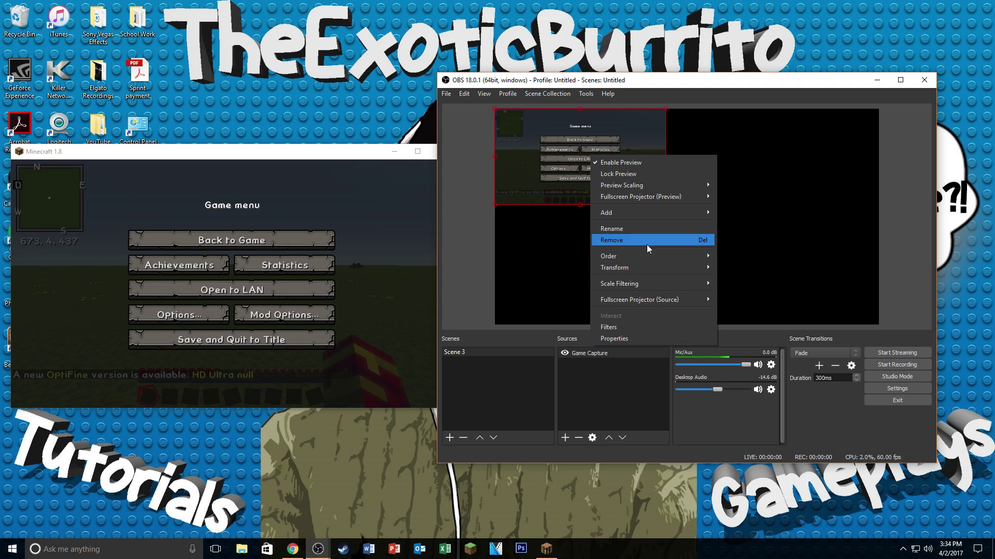
pyautogui.moveTo(647, 268)
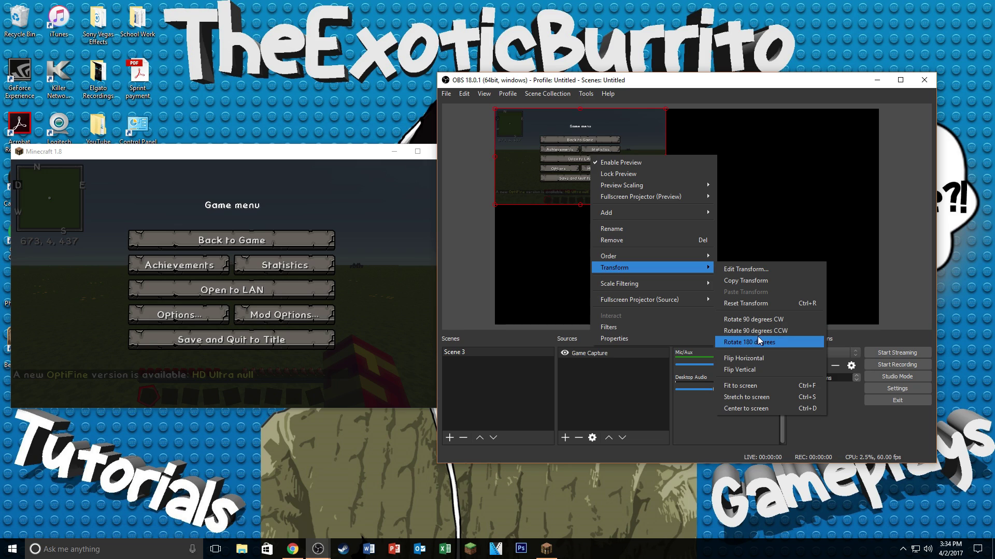
pyautogui.click(762, 383)
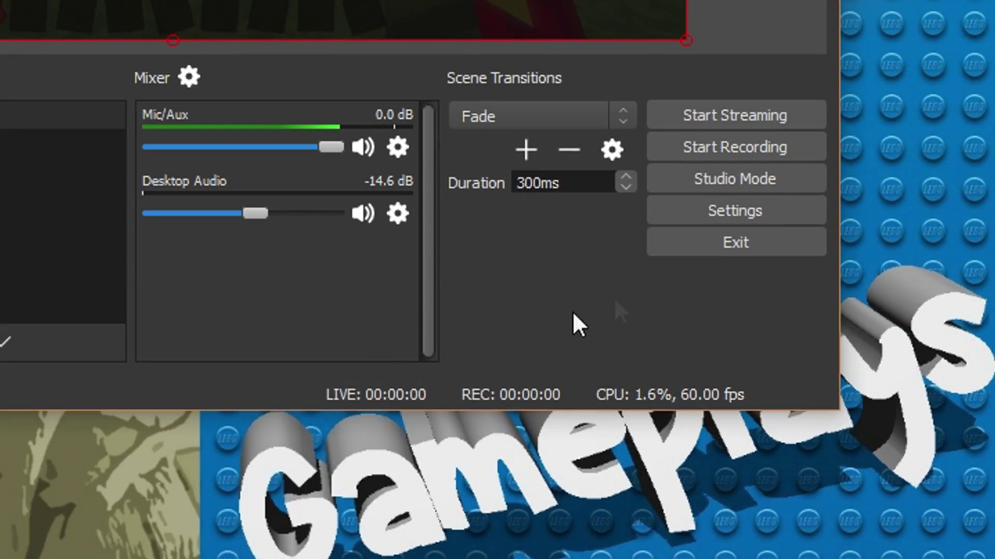
# Step: Keep Realtek speakers as Desktop Audio and set Mic/Auxiliary to Yeti Stereo Microphone
pyautogui.click(715, 209)
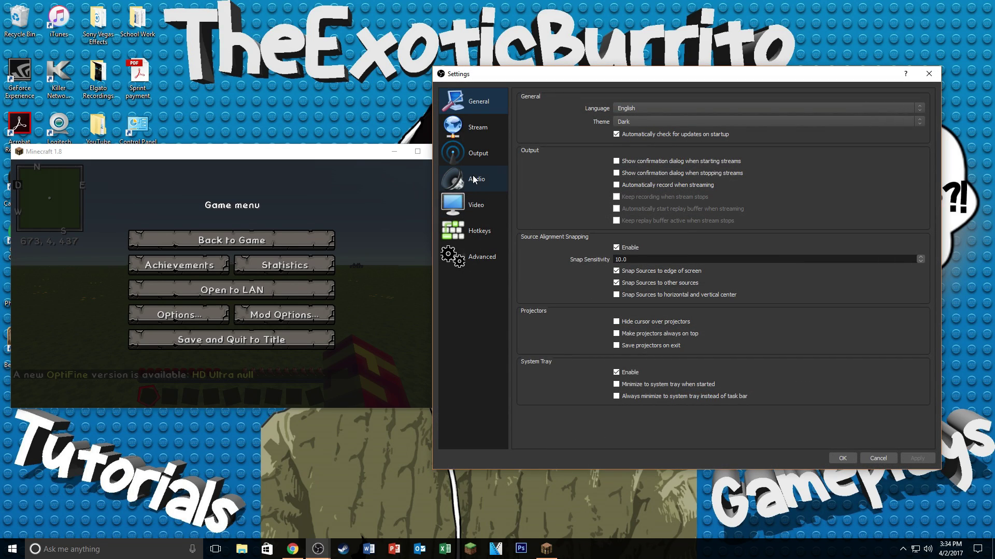
pyautogui.click(474, 179)
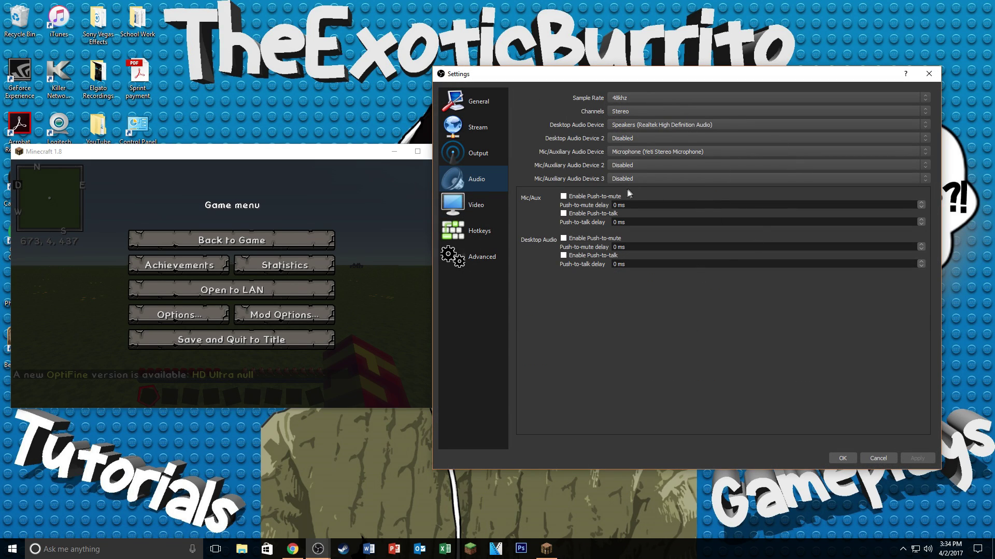
pyautogui.click(628, 126)
pyautogui.click(628, 166)
pyautogui.click(629, 155)
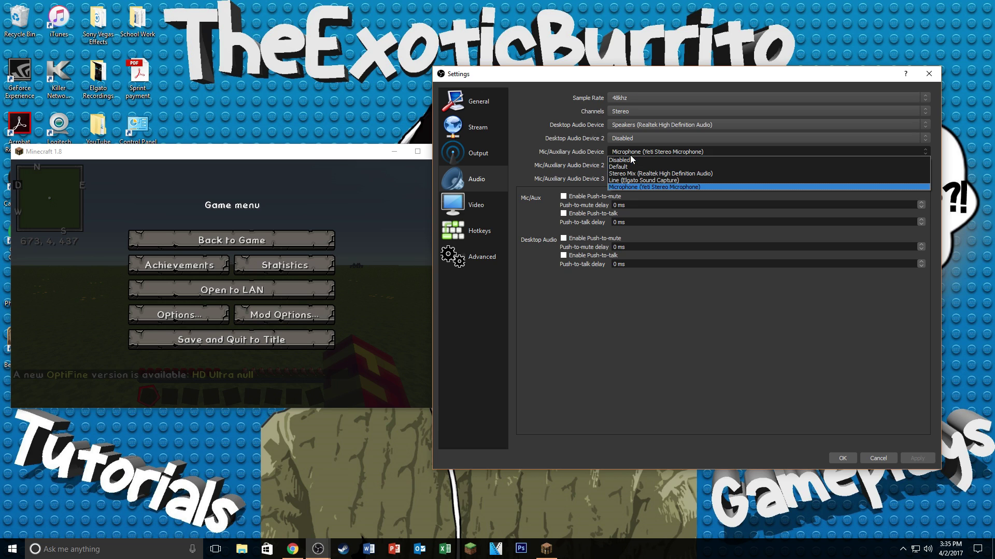
pyautogui.click(618, 187)
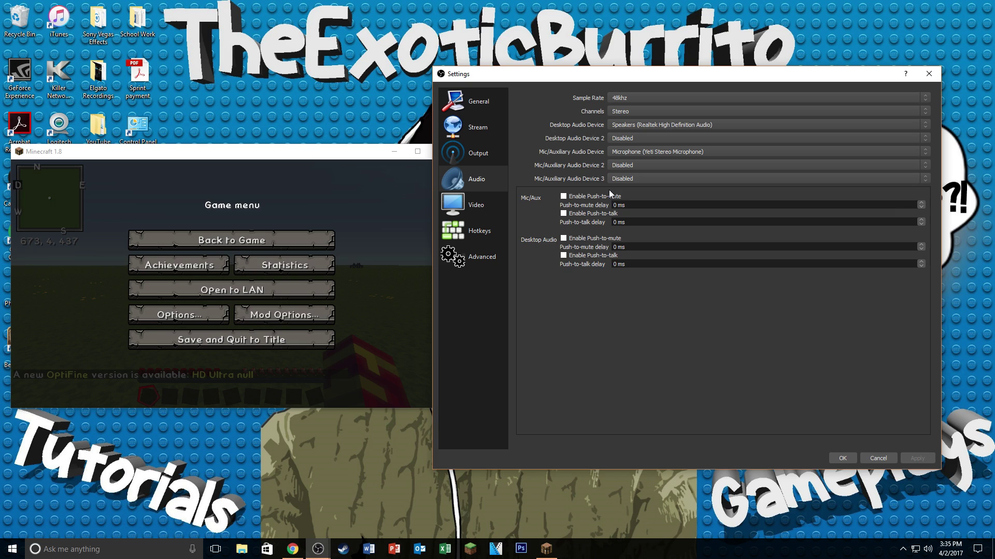
pyautogui.click(629, 154)
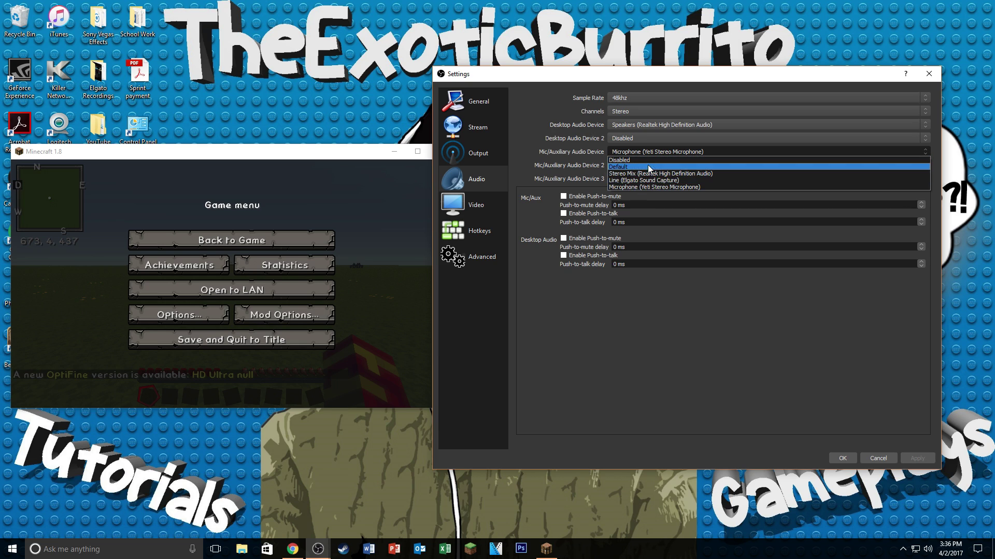
pyautogui.click(646, 187)
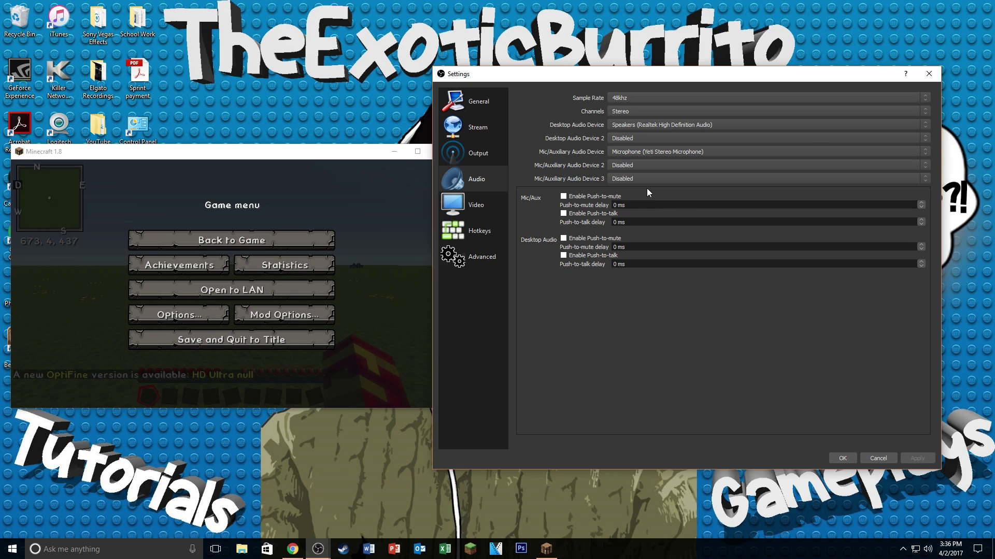
pyautogui.click(842, 458)
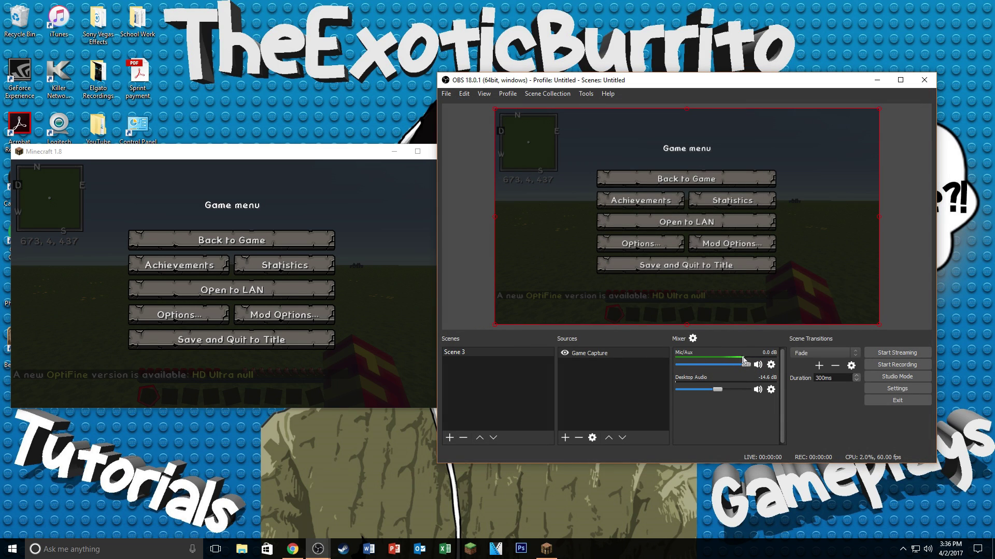
# Step: Resume Minecraft, open the inventory, walk forward, then pause to the Game menu
pyautogui.click(309, 246)
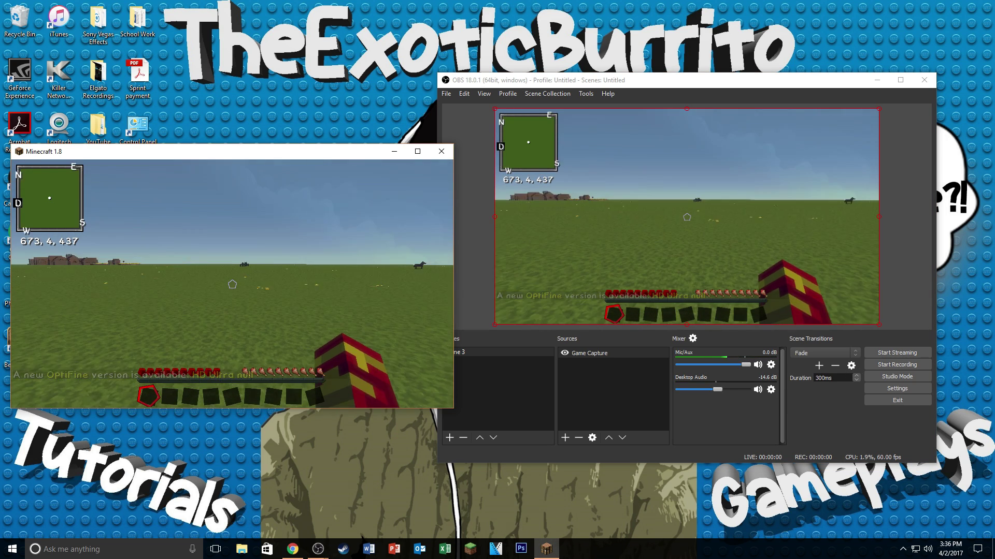
pyautogui.press('e')
pyautogui.press('e')
pyautogui.press('w')
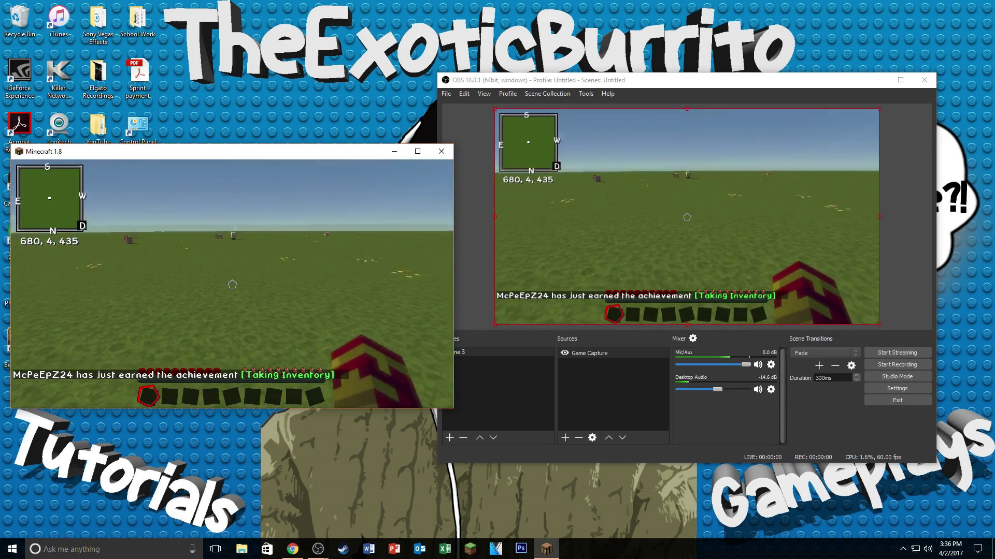
pyautogui.press('w')
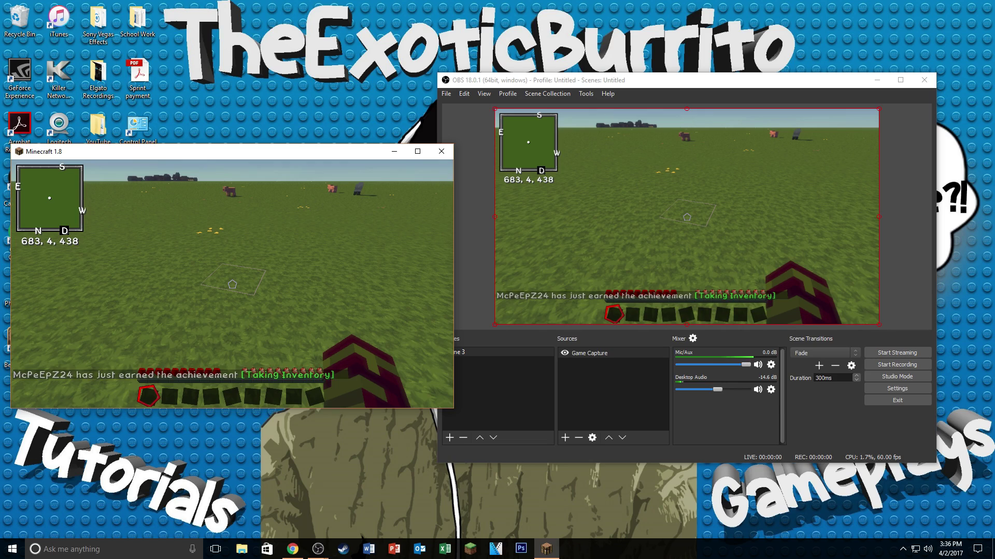
pyautogui.press('Escape')
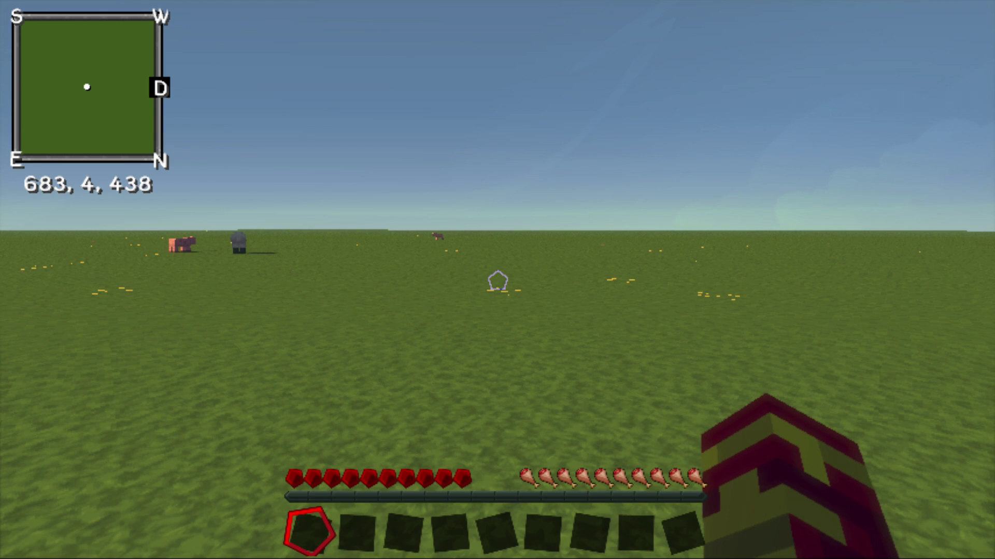
# Step: Walk to the grass ahead, break it for dirt, then place the dirt block and jump onto it
pyautogui.press('e')
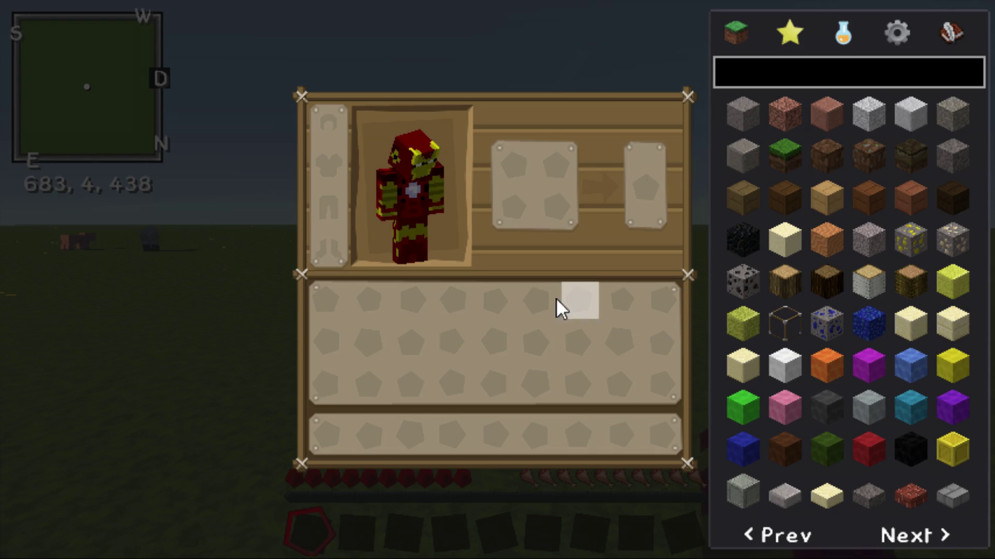
pyautogui.press('e')
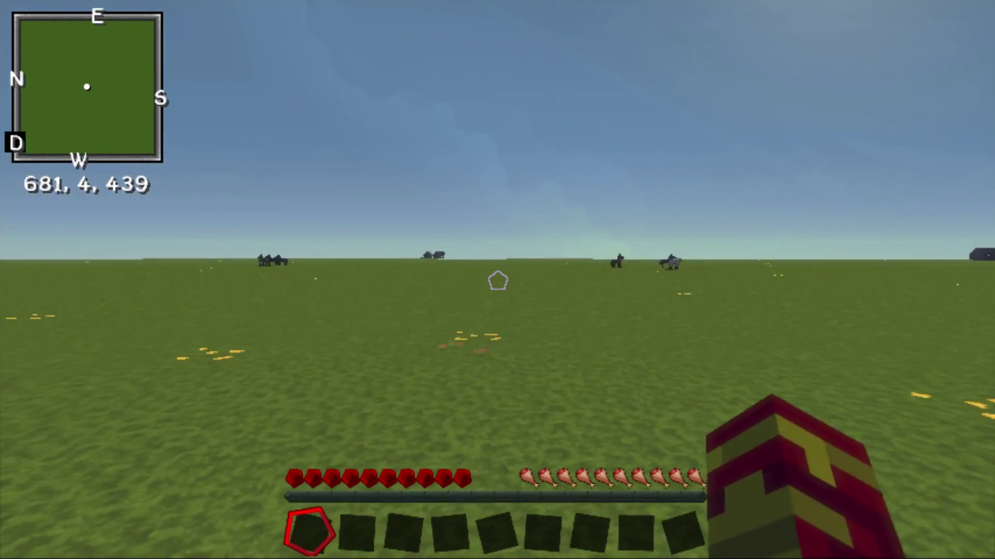
pyautogui.press('w')
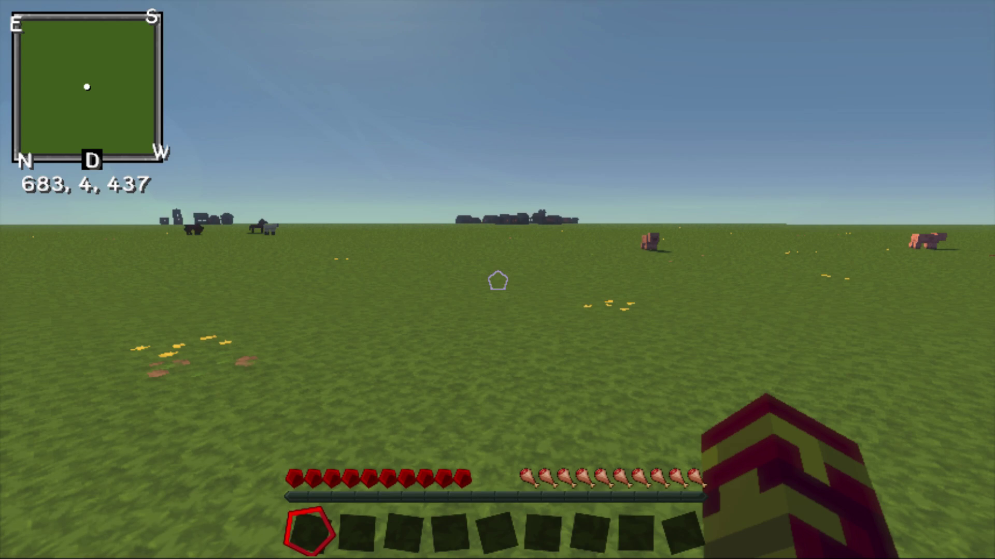
pyautogui.press('w')
pyautogui.click(497, 281)
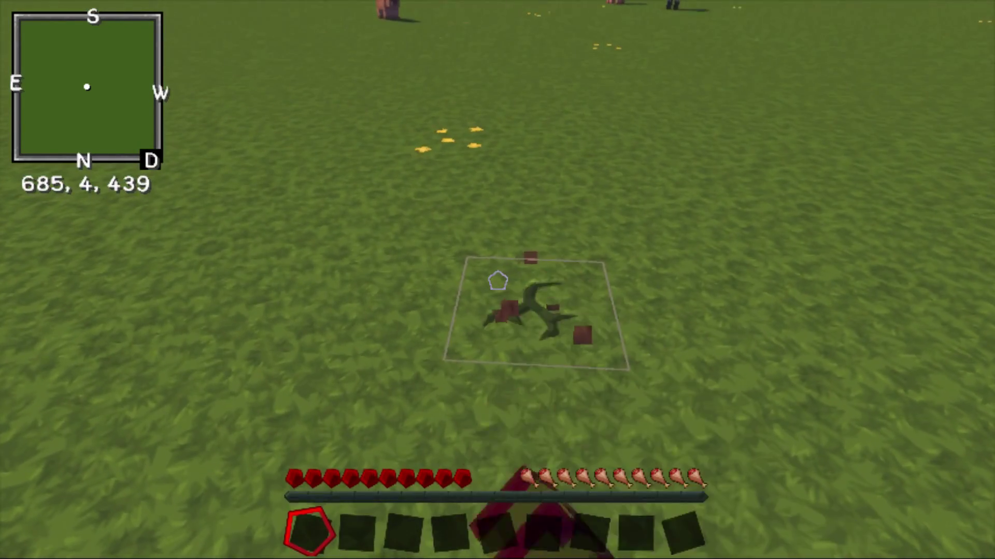
pyautogui.press('space')
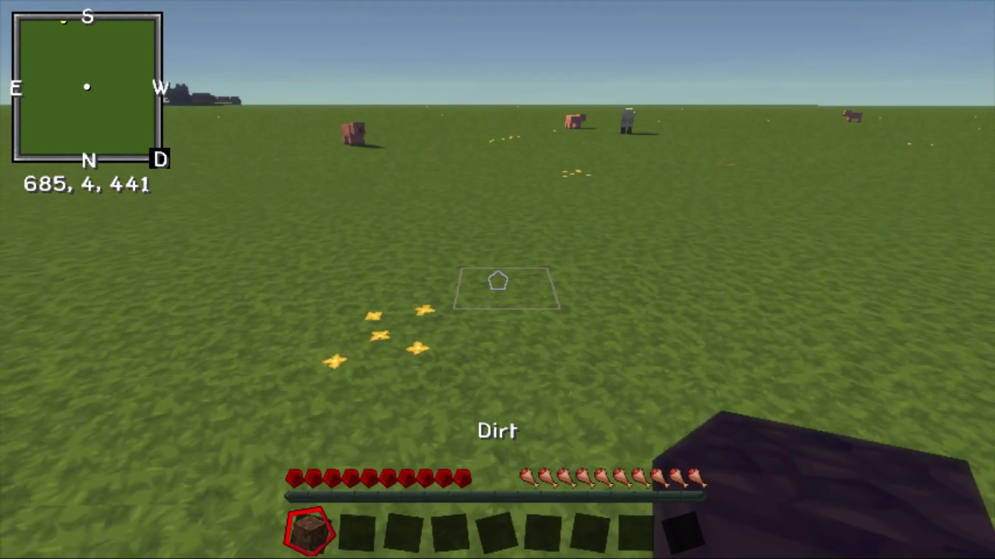
pyautogui.rightClick(497, 280)
pyautogui.press('space')
pyautogui.press('w')
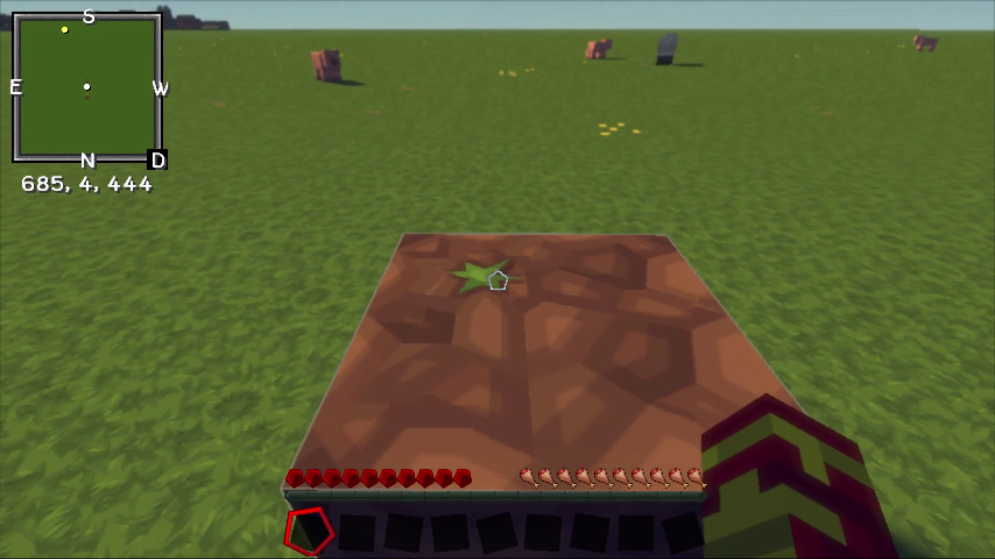